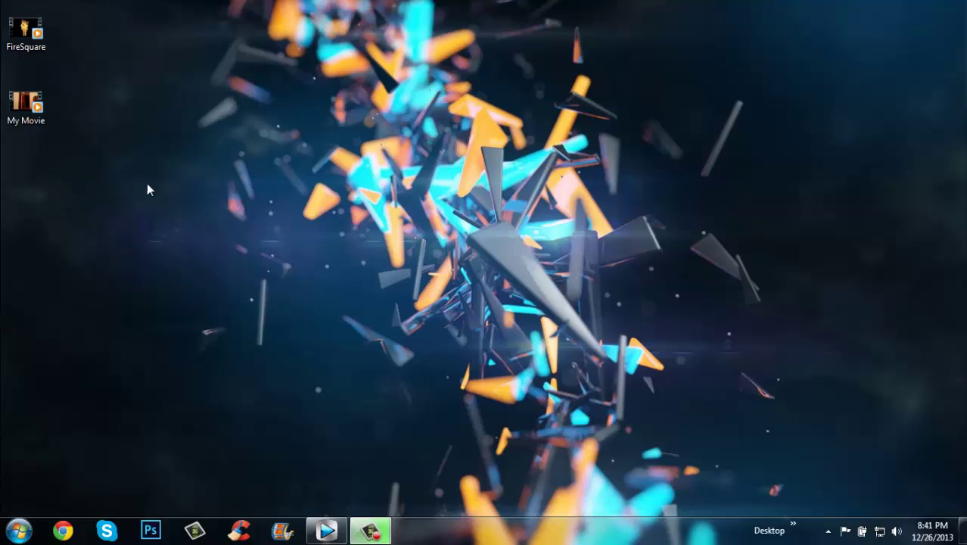
Refresh the desktop and move the FireSquare and My Movie icons out of the top-left corner.
{"action": "right_click", "coordinate": [674, 65]}
{"action": "left_click", "coordinate": [718, 106]}
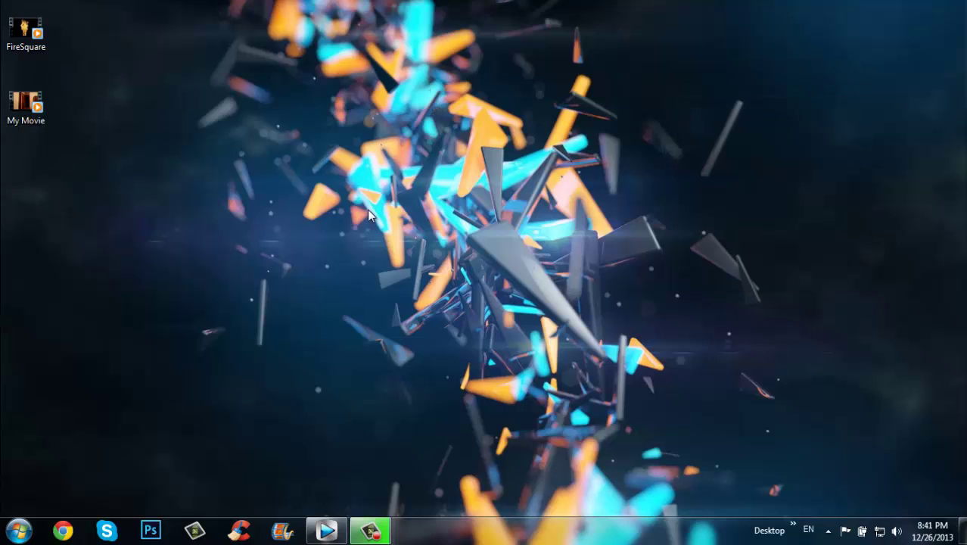
{"action": "left_click_drag", "start_coordinate": [102, 187], "coordinate": [144, 242]}
{"action": "left_click", "coordinate": [202, 356]}
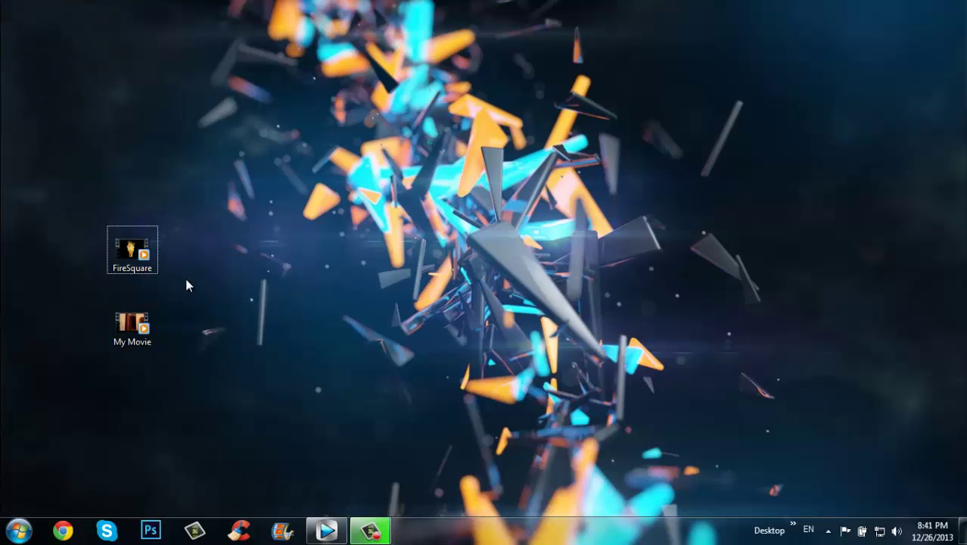
Refresh the desktop again and select the FireSquare and My Movie icons.
{"action": "right_click", "coordinate": [186, 146]}
{"action": "left_click", "coordinate": [233, 185]}
{"action": "left_click_drag", "start_coordinate": [49, 183], "coordinate": [222, 289]}
{"action": "left_click", "coordinate": [250, 226]}
{"action": "left_click_drag", "start_coordinate": [186, 379], "coordinate": [89, 305]}
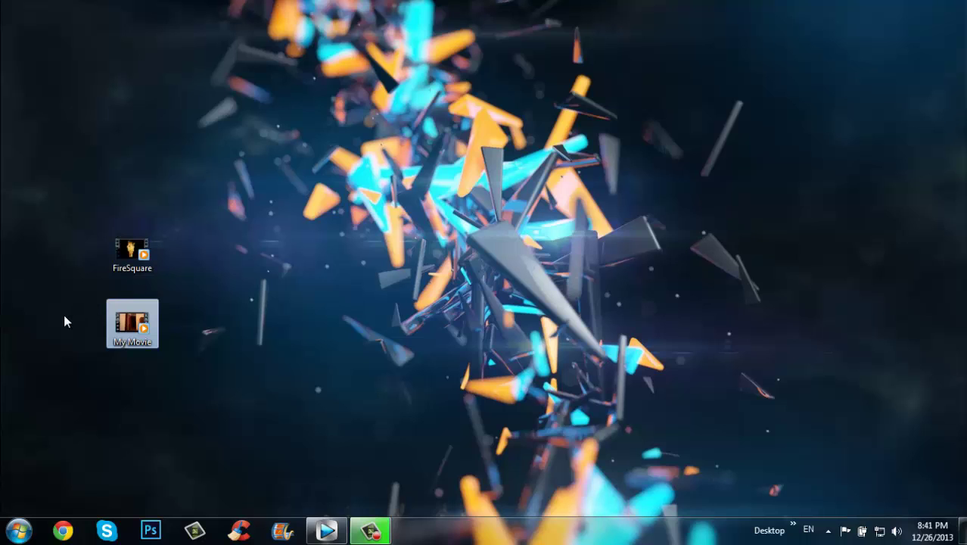
{"action": "left_click", "coordinate": [64, 316]}
Play the My Movie room clip in Windows Media Player, then close the player.
{"action": "double_click", "coordinate": [125, 325]}
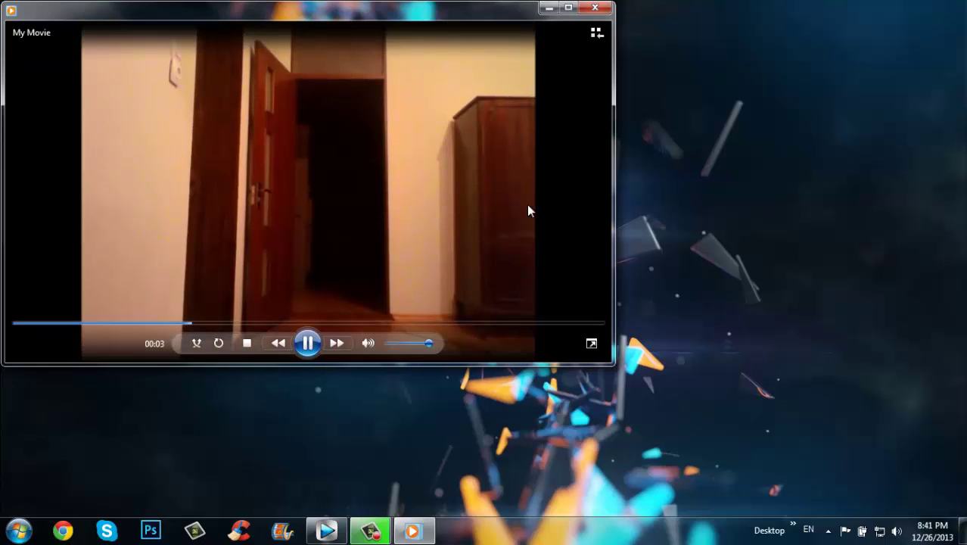
{"action": "left_click", "coordinate": [593, 11]}
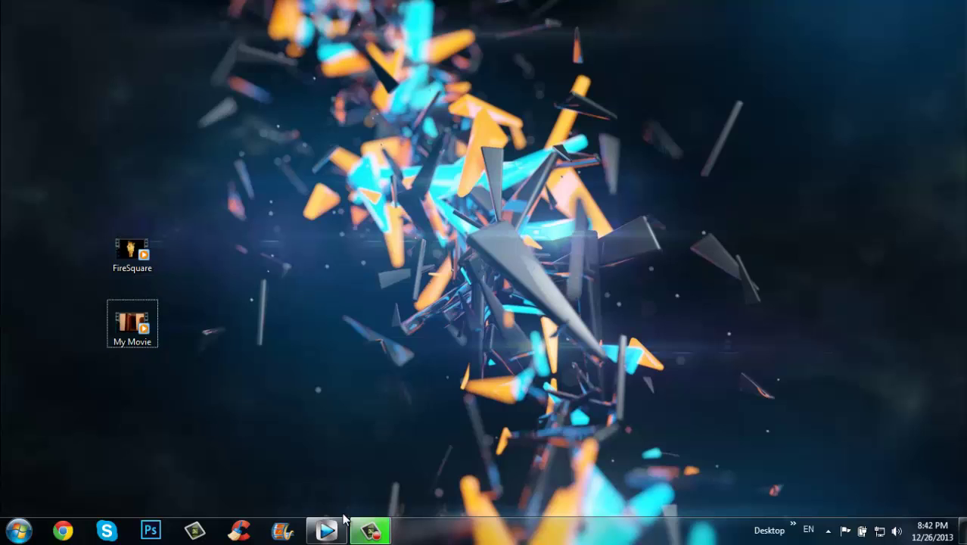
Import FireSquare.wmv and My Movie.mp4 from the Desktop via File > Import > Media.
{"action": "left_click", "coordinate": [326, 529]}
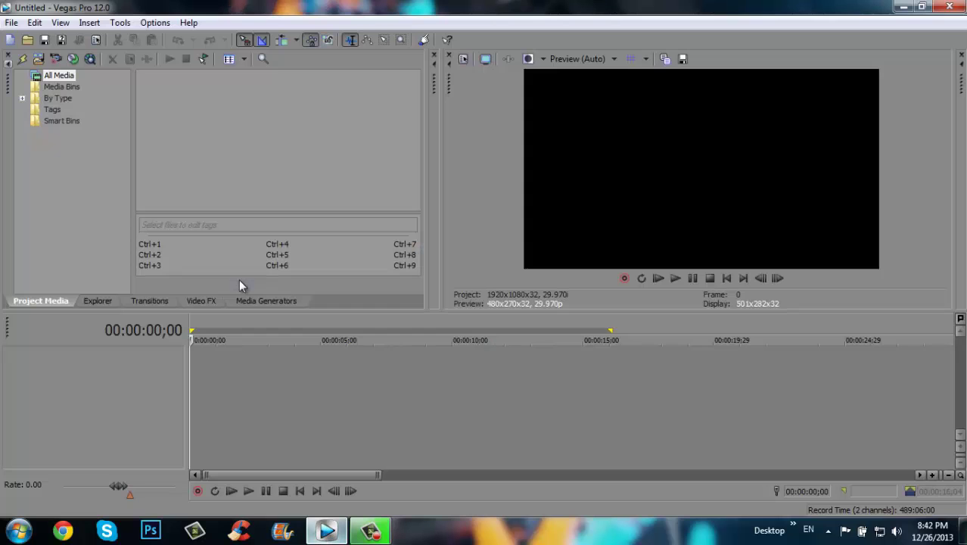
{"action": "left_click", "coordinate": [11, 22]}
{"action": "mouse_move", "coordinate": [35, 160]}
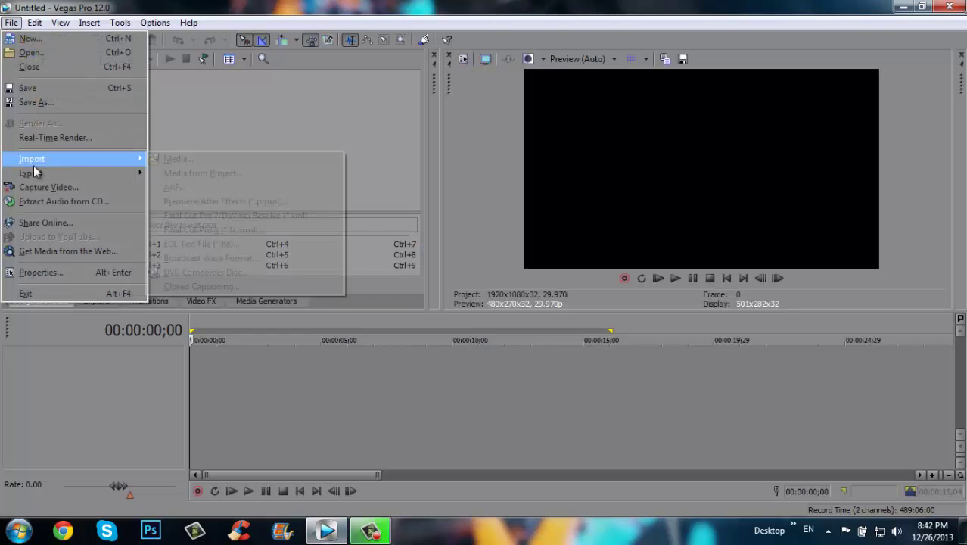
{"action": "left_click", "coordinate": [171, 160]}
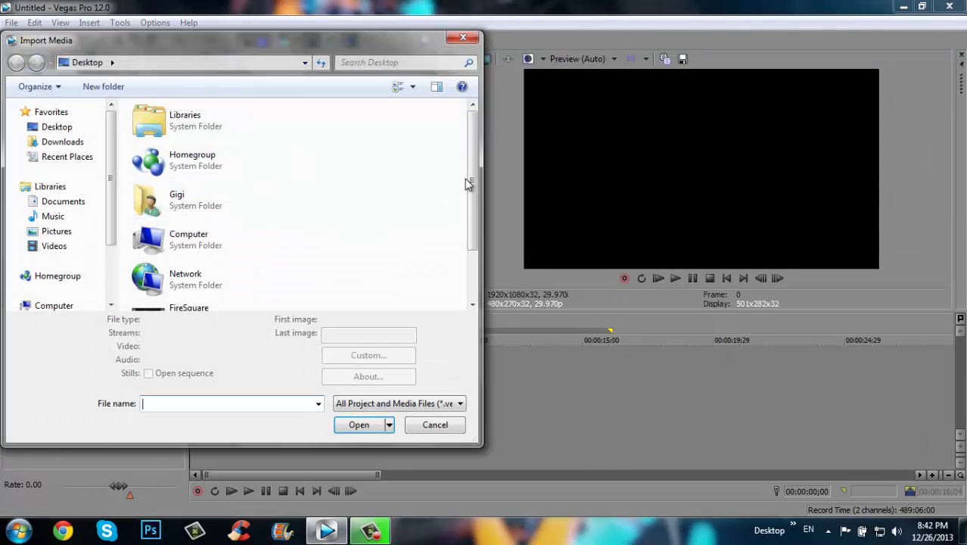
{"action": "scroll", "coordinate": [474, 181], "scroll_direction": "down", "scroll_amount": 2}
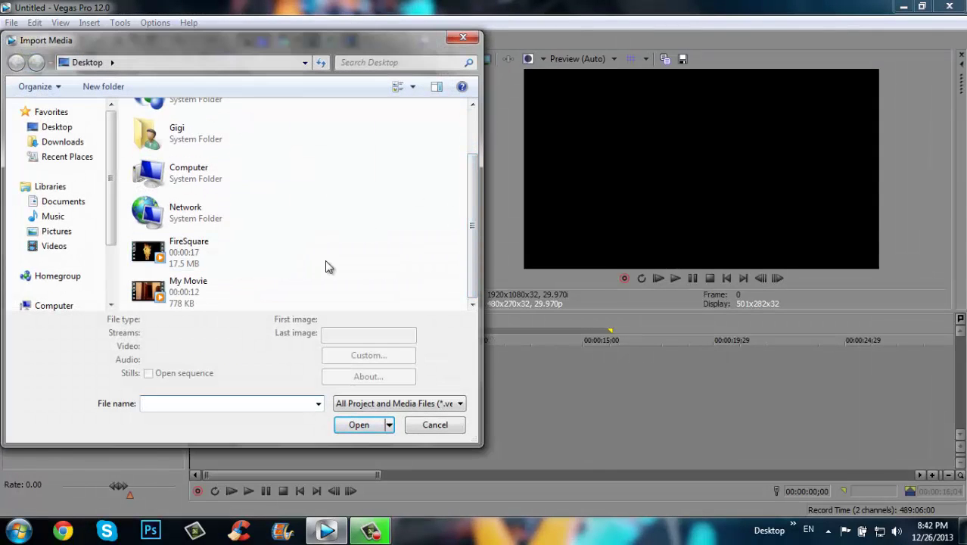
{"action": "left_click_drag", "start_coordinate": [324, 259], "coordinate": [148, 304]}
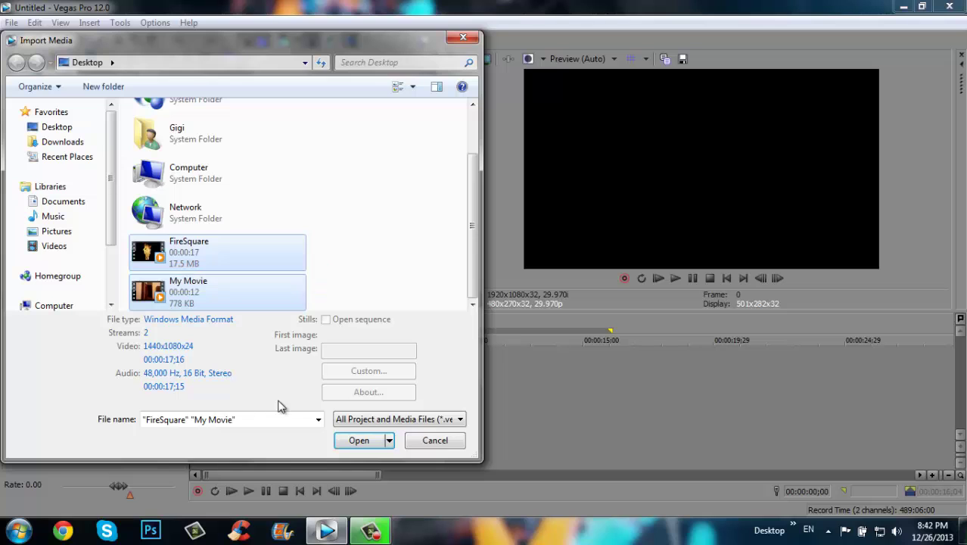
{"action": "left_click", "coordinate": [352, 440]}
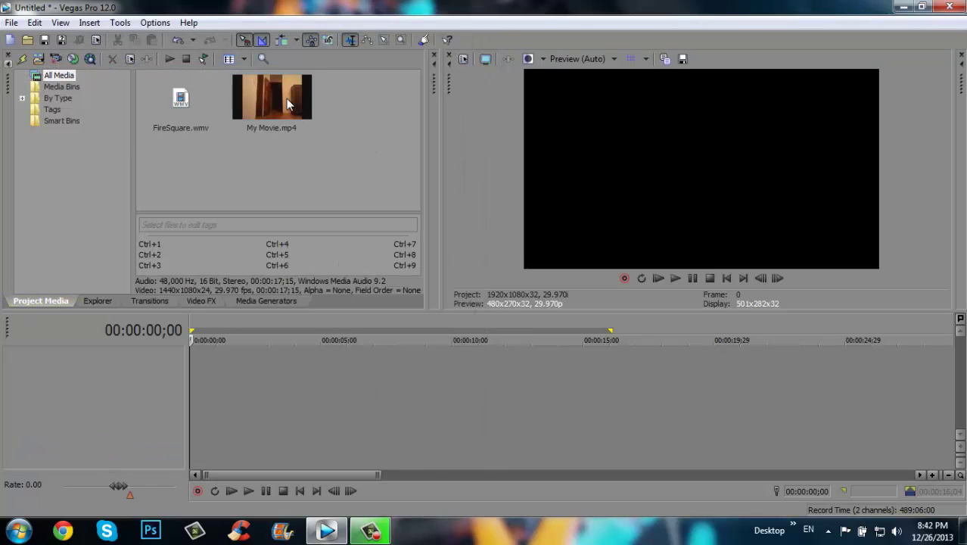
Place My Movie.mp4 on the timeline and FireSquare.wmv on a new track above it.
{"action": "left_click_drag", "start_coordinate": [285, 98], "coordinate": [240, 311]}
{"action": "left_click_drag", "start_coordinate": [200, 403], "coordinate": [198, 403]}
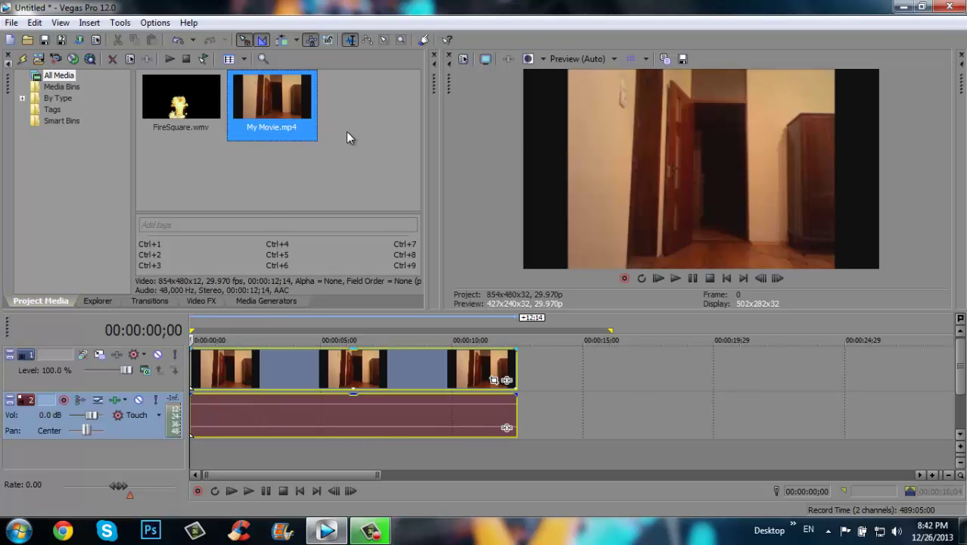
{"action": "left_click", "coordinate": [179, 102]}
{"action": "left_click_drag", "start_coordinate": [178, 102], "coordinate": [239, 343]}
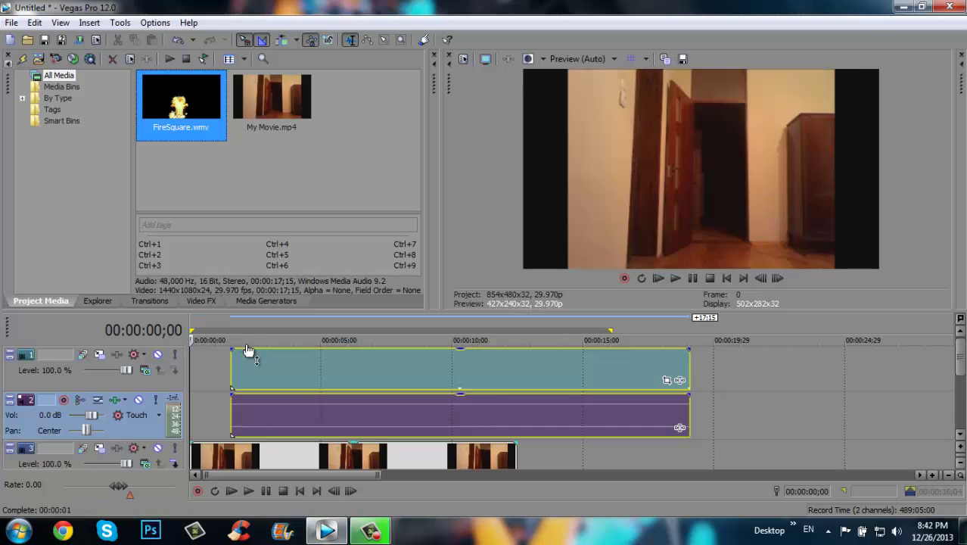
Trim both events so they end together, preview playback, and select the fire event.
{"action": "left_click", "coordinate": [516, 454]}
{"action": "left_click_drag", "start_coordinate": [516, 454], "coordinate": [594, 452]}
{"action": "left_click_drag", "start_coordinate": [685, 406], "coordinate": [588, 408]}
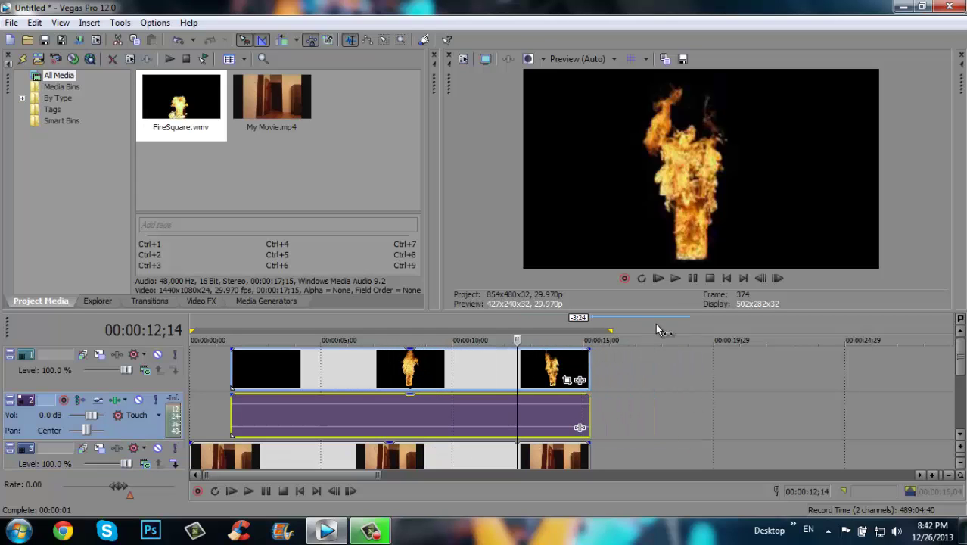
{"action": "left_click", "coordinate": [657, 280]}
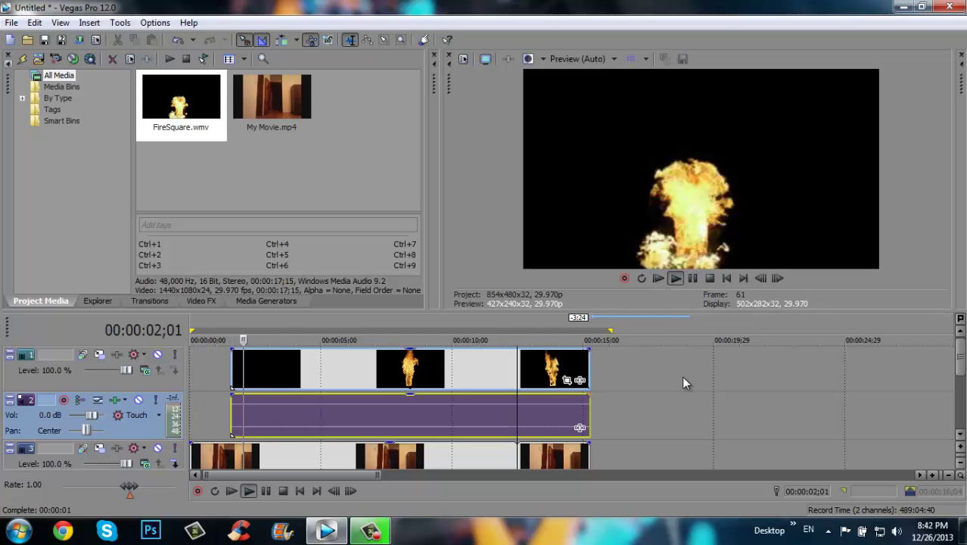
{"action": "left_click", "coordinate": [710, 279]}
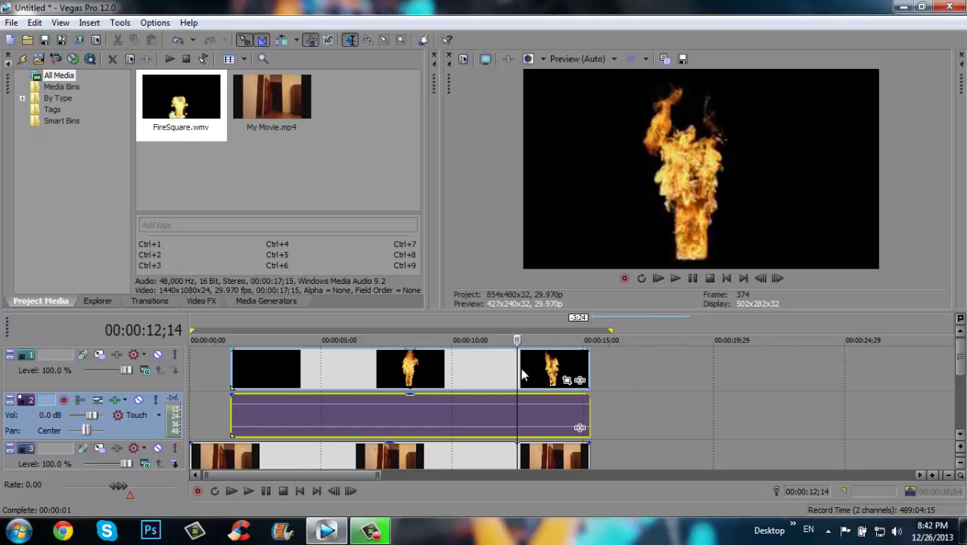
{"action": "left_click", "coordinate": [428, 367]}
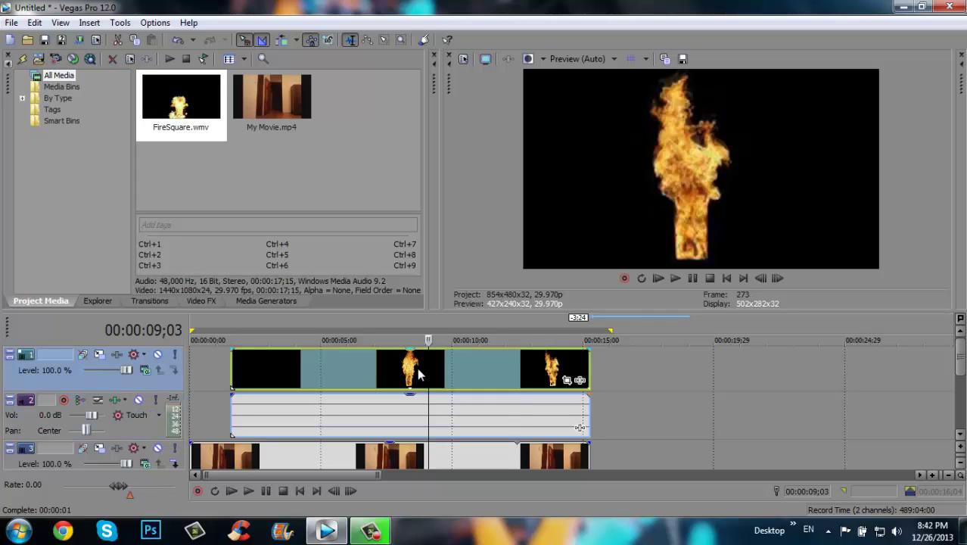
Set the FireSquare track's compositing mode to Screen.
{"action": "left_click", "coordinate": [143, 369]}
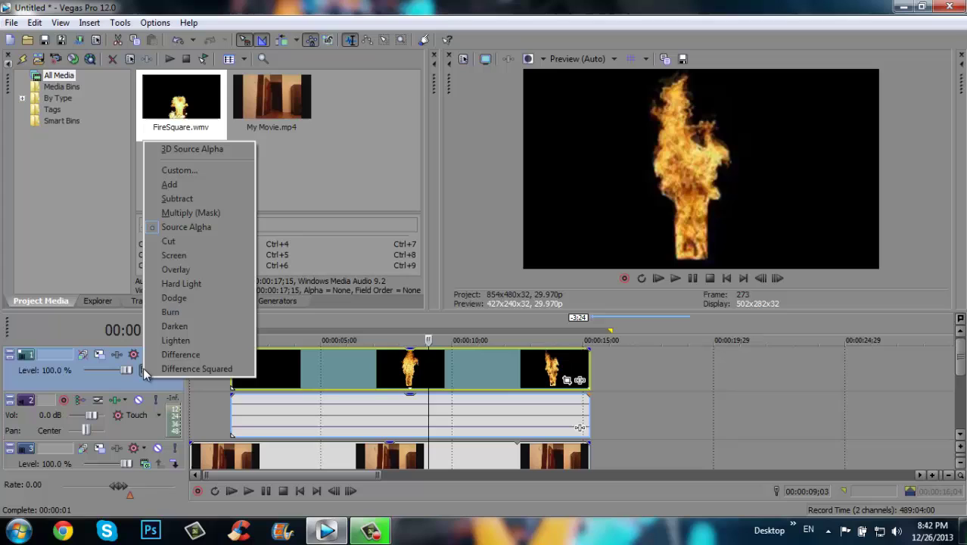
{"action": "left_click", "coordinate": [174, 257]}
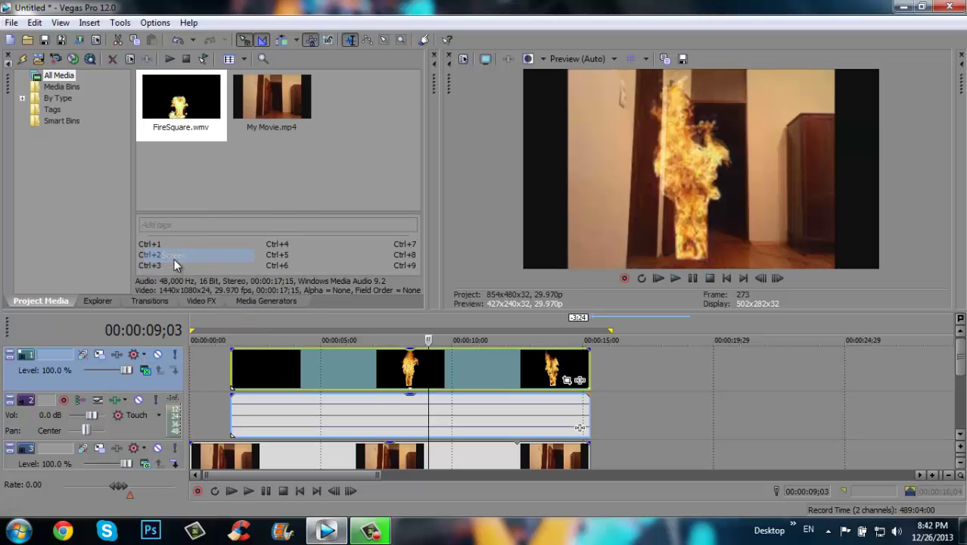
In Pan/Crop, enlarge and shift the fire to 852.9×639.7 at centre 636.6, 804.0, then play to check.
{"action": "left_click", "coordinate": [567, 380]}
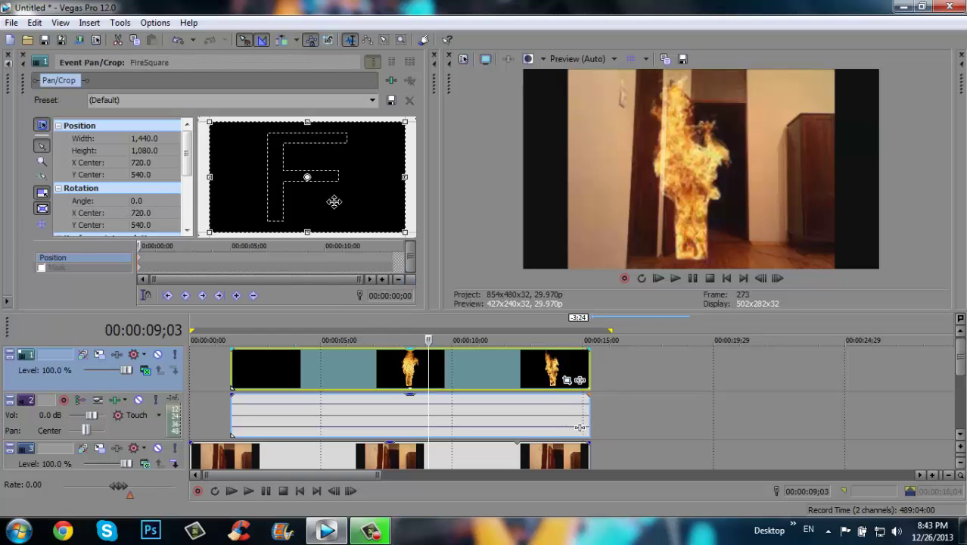
{"action": "left_click_drag", "start_coordinate": [339, 170], "coordinate": [328, 181]}
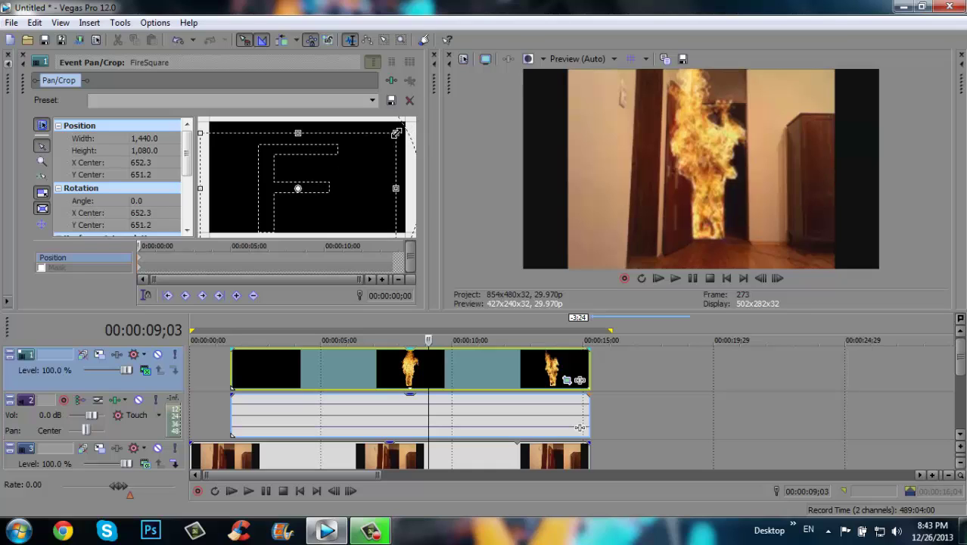
{"action": "left_click_drag", "start_coordinate": [393, 133], "coordinate": [329, 194]}
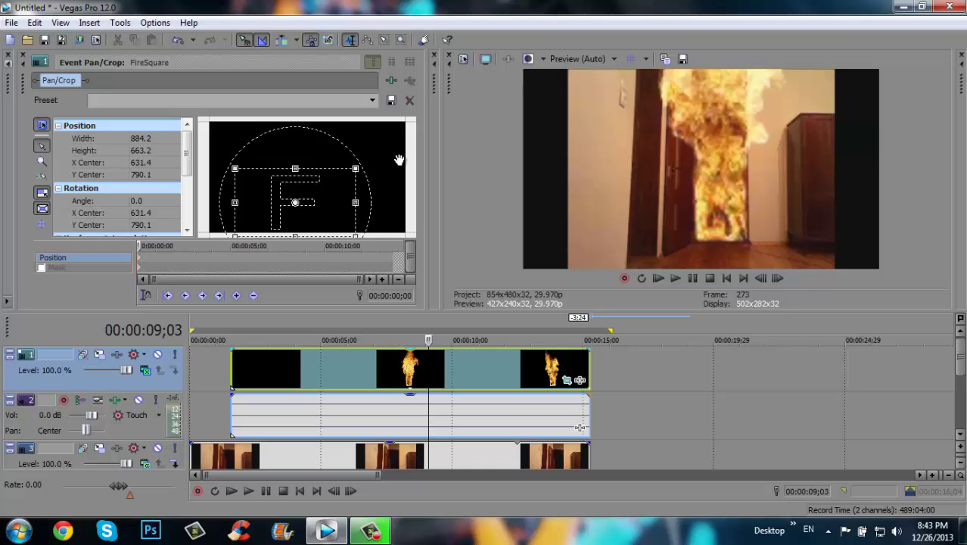
{"action": "left_click_drag", "start_coordinate": [355, 168], "coordinate": [325, 193]}
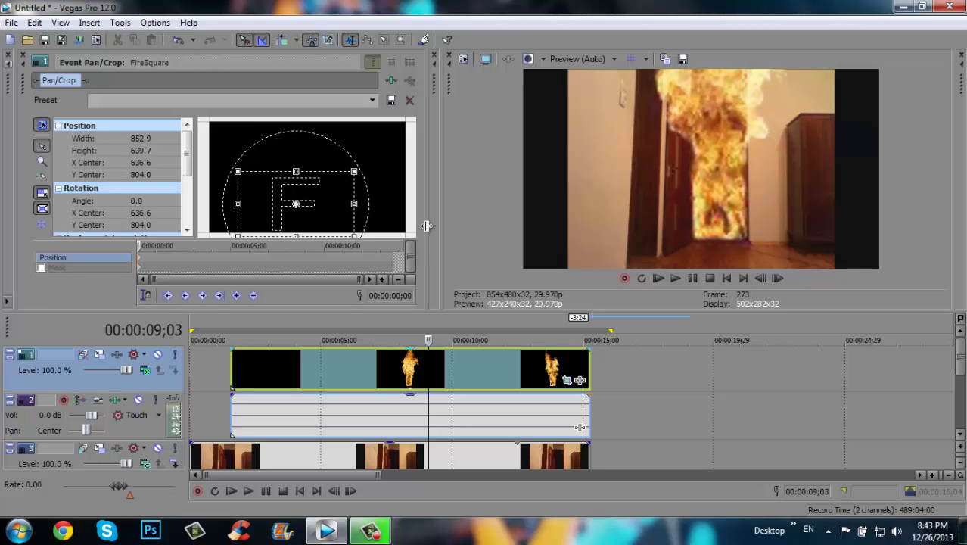
{"action": "left_click", "coordinate": [658, 280]}
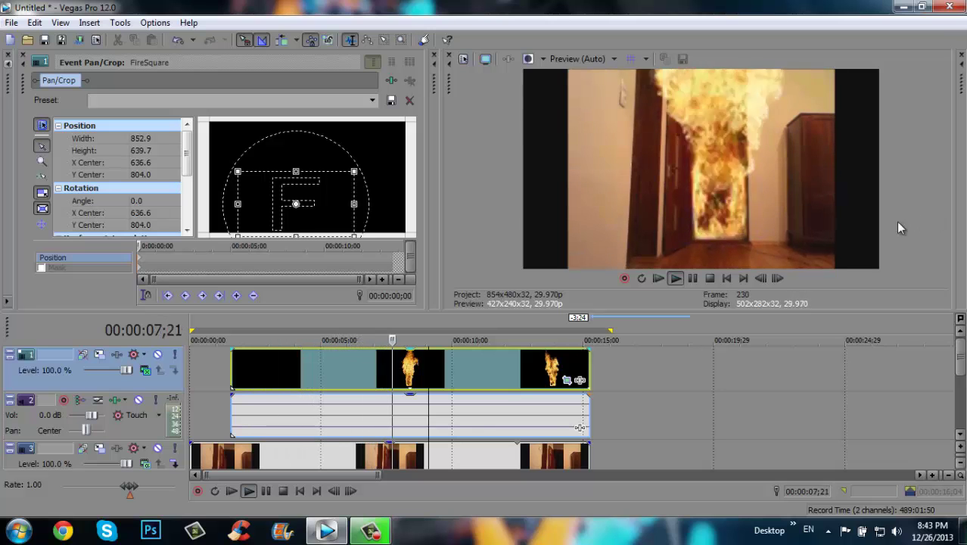
Stop playback, move to 00:00:08;21, and switch the fire track's compositing to Add.
{"action": "left_click", "coordinate": [711, 279]}
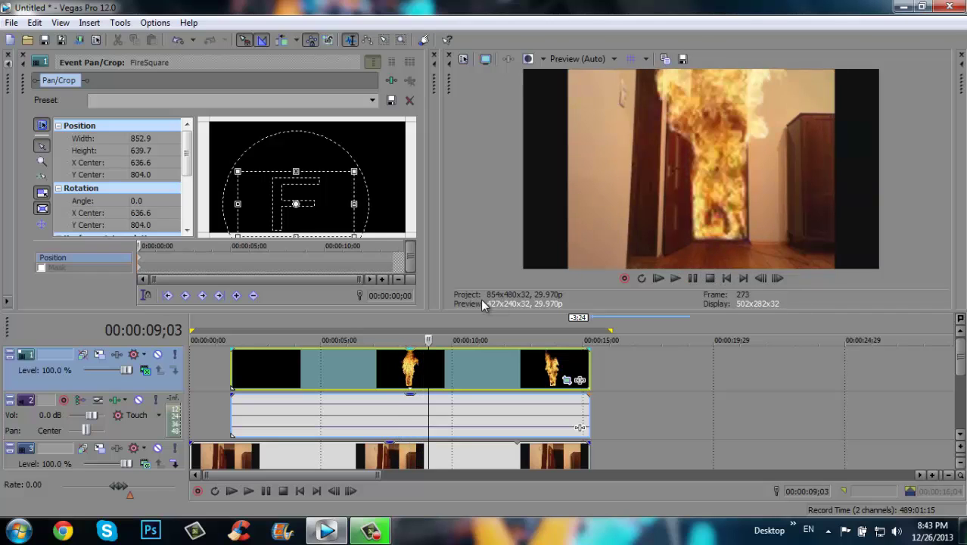
{"action": "left_click", "coordinate": [463, 368]}
{"action": "left_click", "coordinate": [418, 371]}
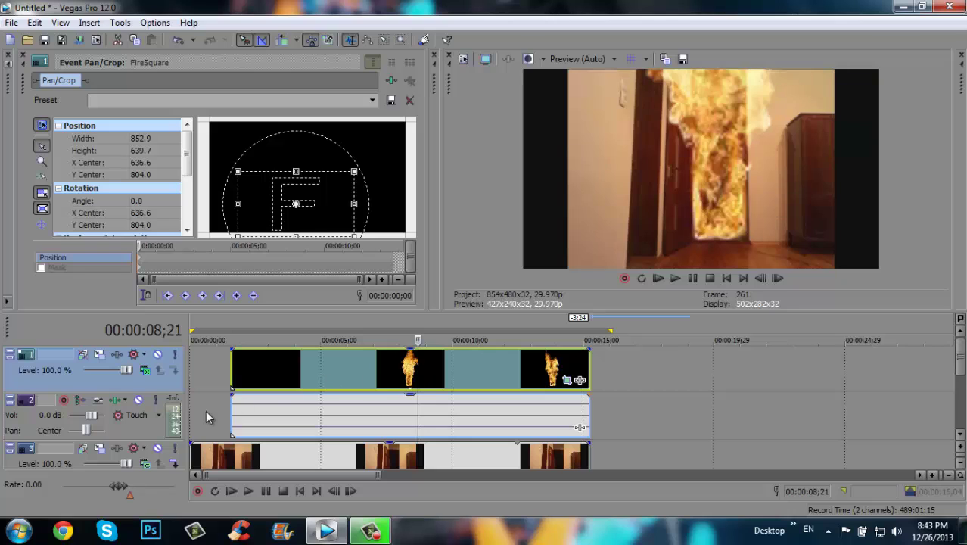
{"action": "left_click", "coordinate": [146, 370]}
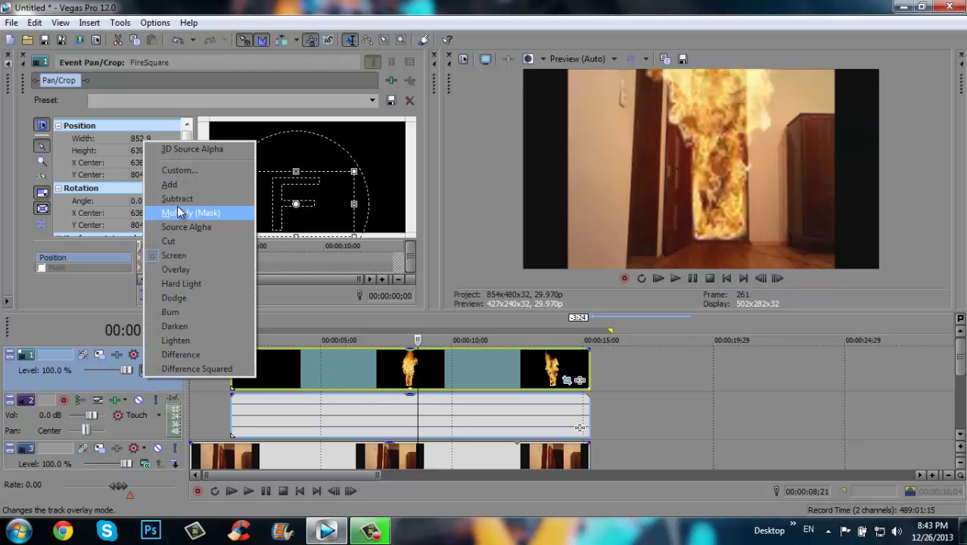
{"action": "left_click", "coordinate": [168, 184]}
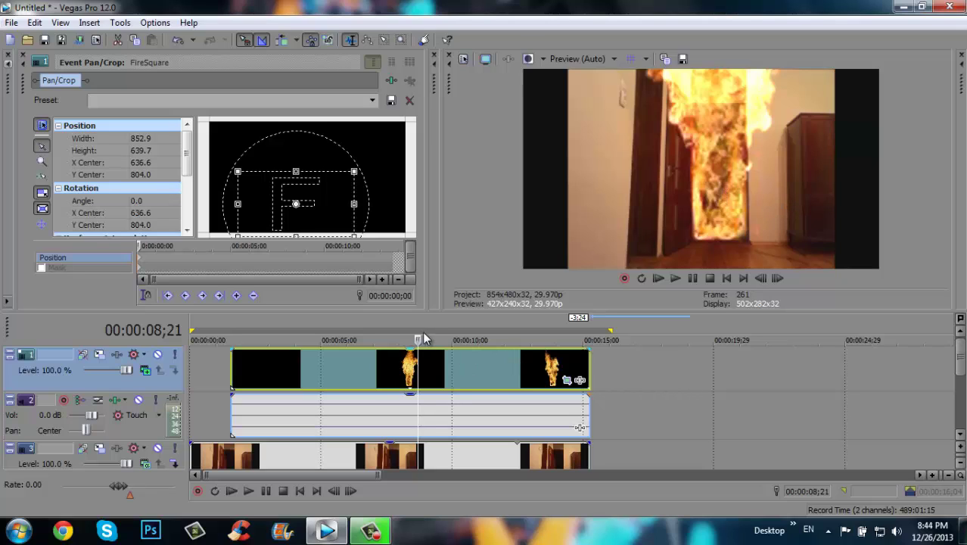
Return the playhead to 00:00:08;00 and play the project to review the fire in the doorway.
{"action": "left_click_drag", "start_coordinate": [418, 339], "coordinate": [399, 339]}
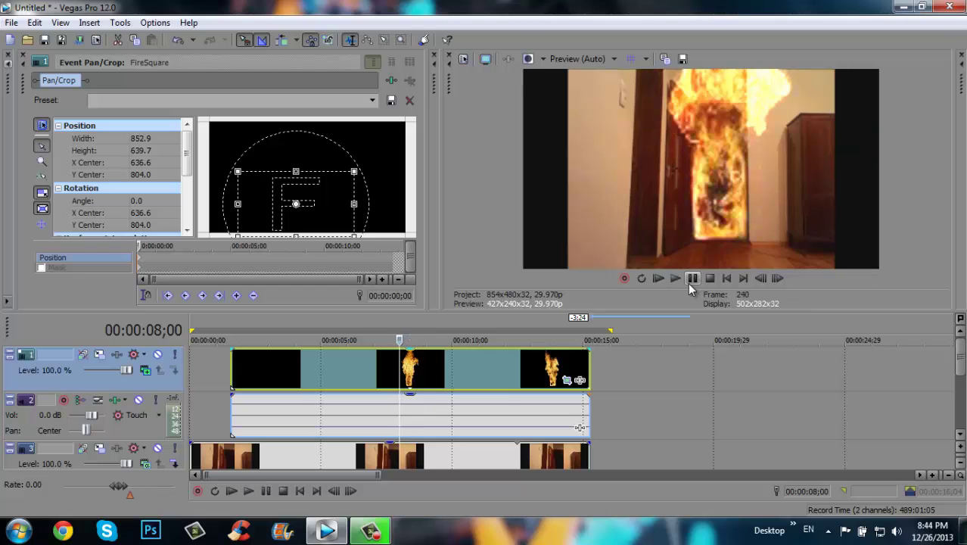
{"action": "left_click", "coordinate": [655, 277]}
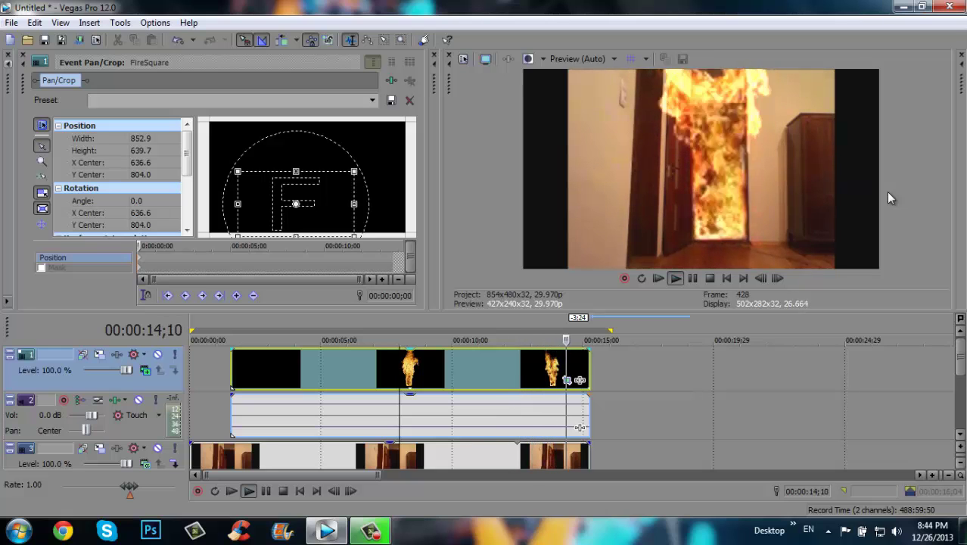
{"action": "left_click", "coordinate": [710, 278]}
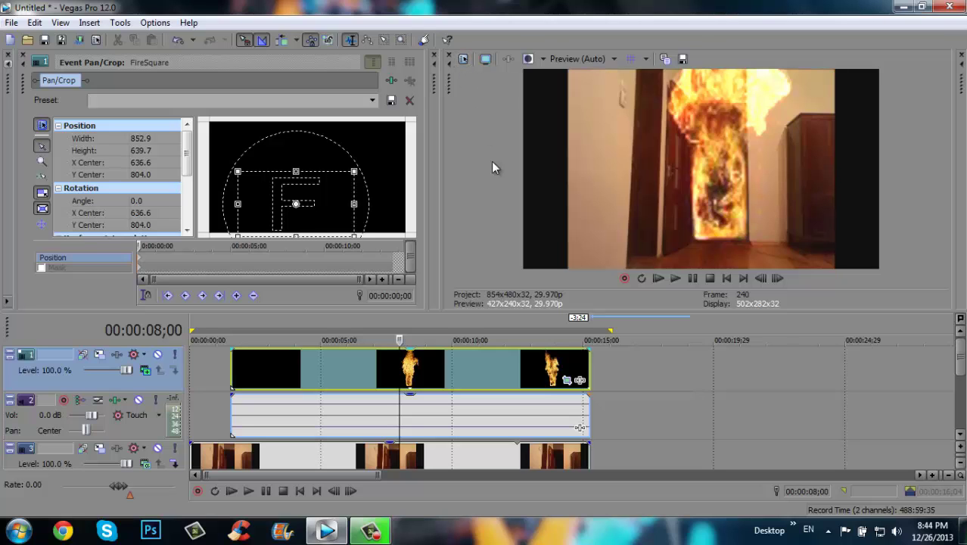
Set the project's full-resolution rendering quality to Best, keeping progressive scan, and apply.
{"action": "left_click", "coordinate": [463, 62]}
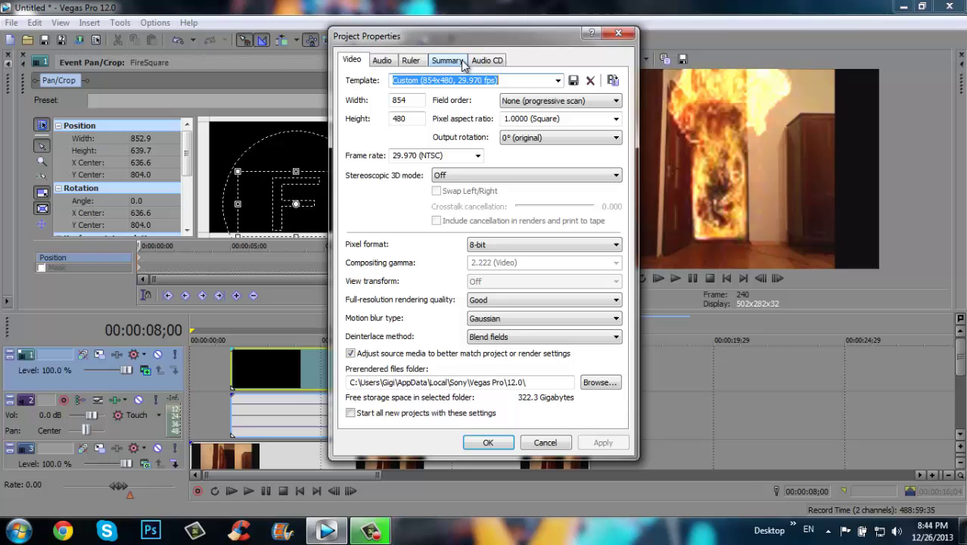
{"action": "left_click", "coordinate": [618, 33]}
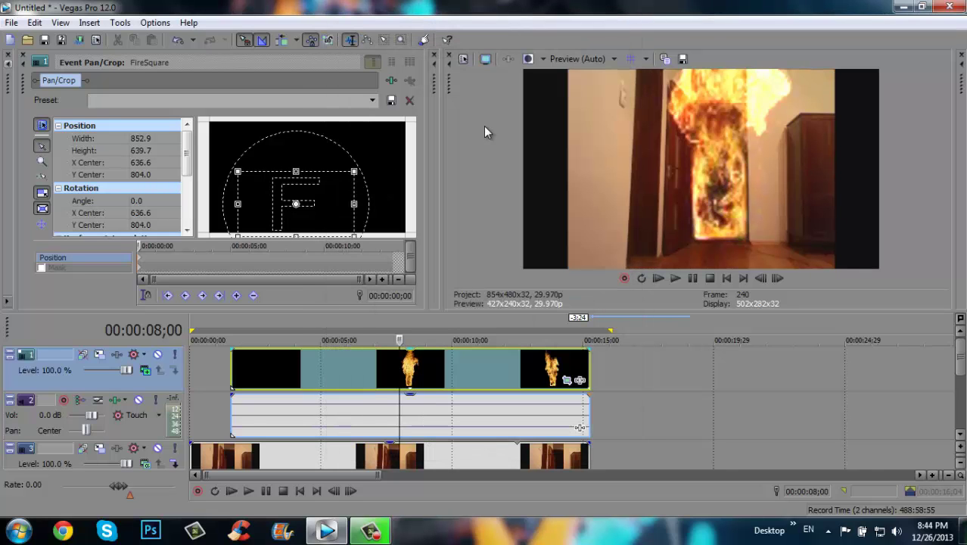
{"action": "left_click", "coordinate": [463, 59]}
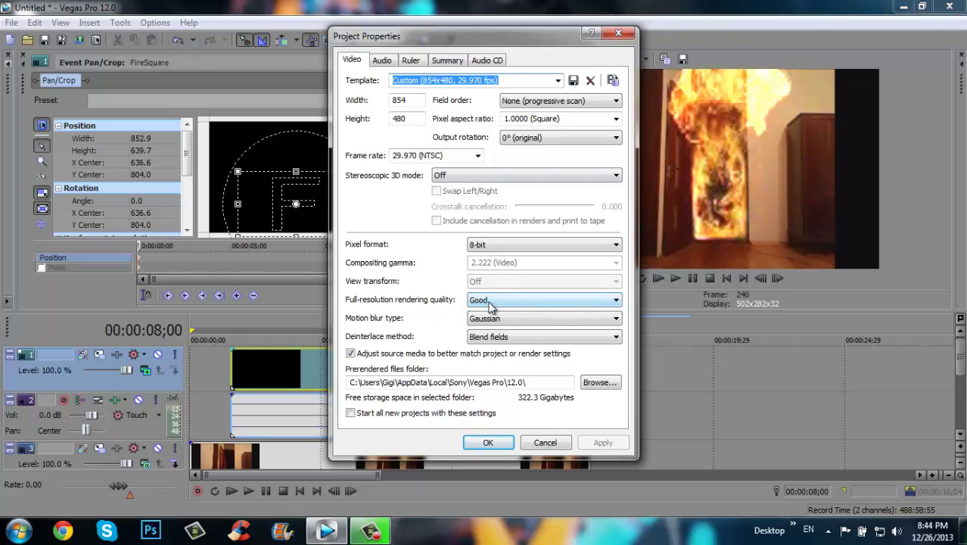
{"action": "left_click", "coordinate": [489, 306]}
{"action": "left_click", "coordinate": [486, 341]}
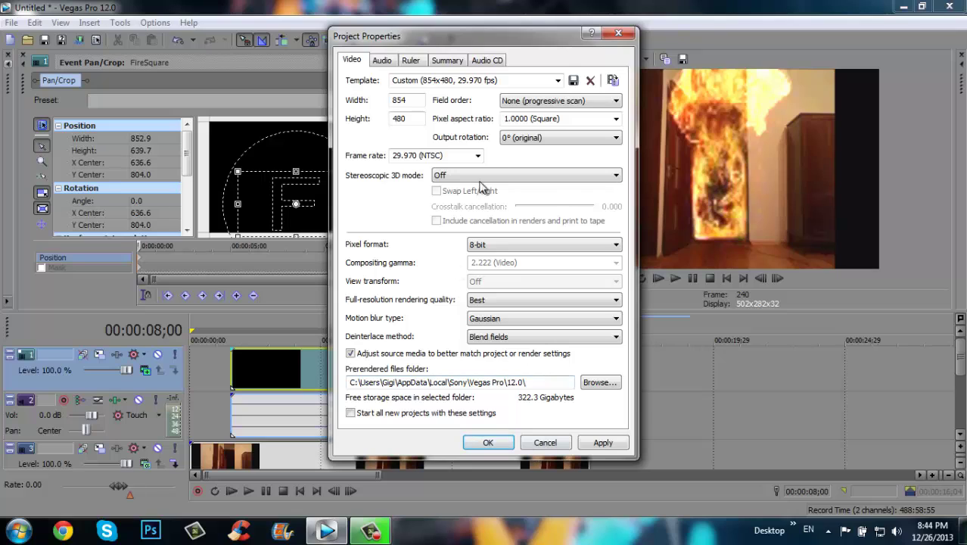
{"action": "left_click", "coordinate": [531, 106]}
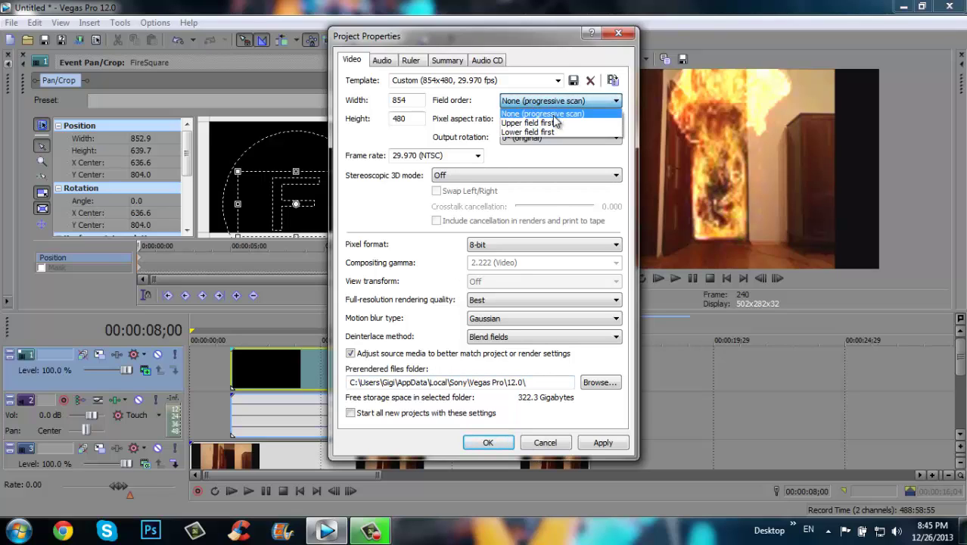
{"action": "left_click", "coordinate": [542, 113]}
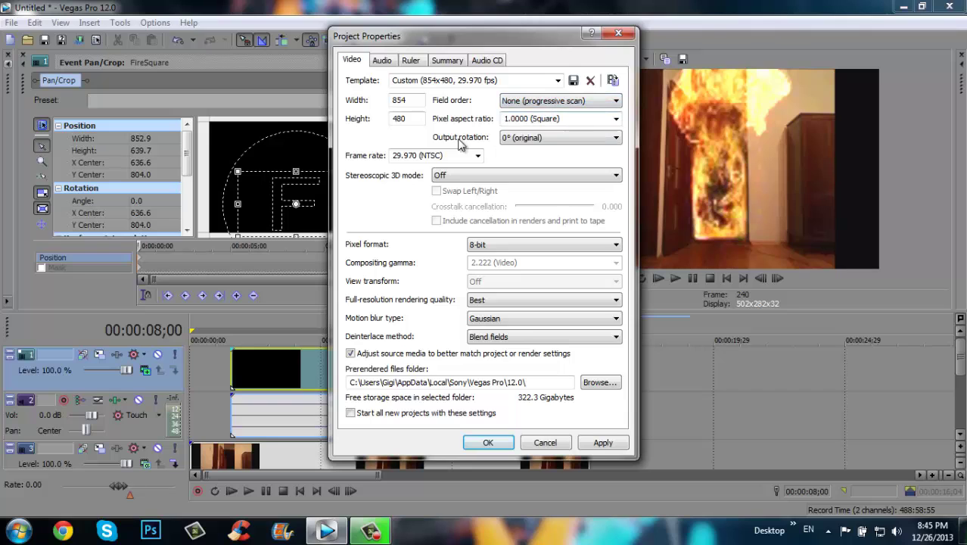
{"action": "left_click", "coordinate": [609, 445]}
{"action": "left_click", "coordinate": [488, 443]}
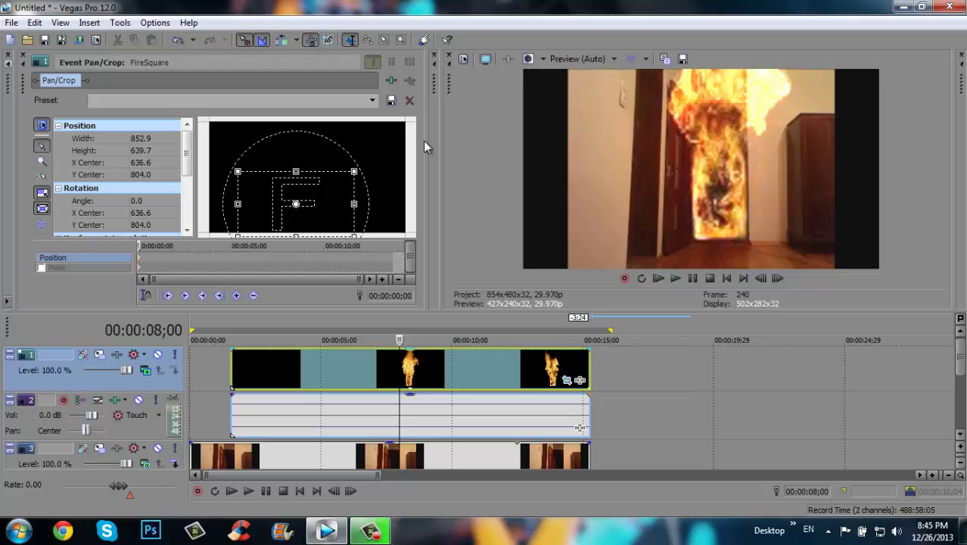
In Render As, choose the Windows Media Video V11 '8 Mbps HD 1080-30p Video' template.
{"action": "left_click", "coordinate": [11, 22]}
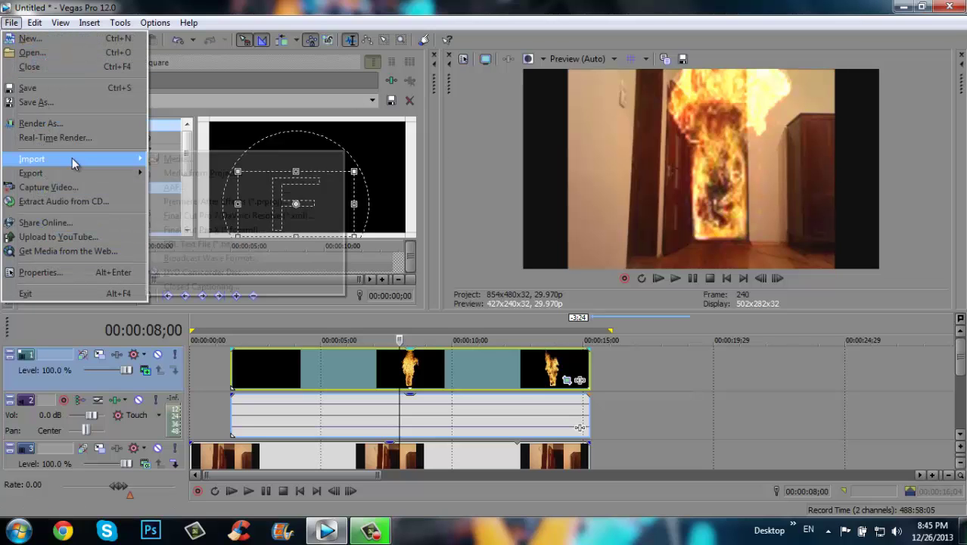
{"action": "left_click", "coordinate": [44, 126]}
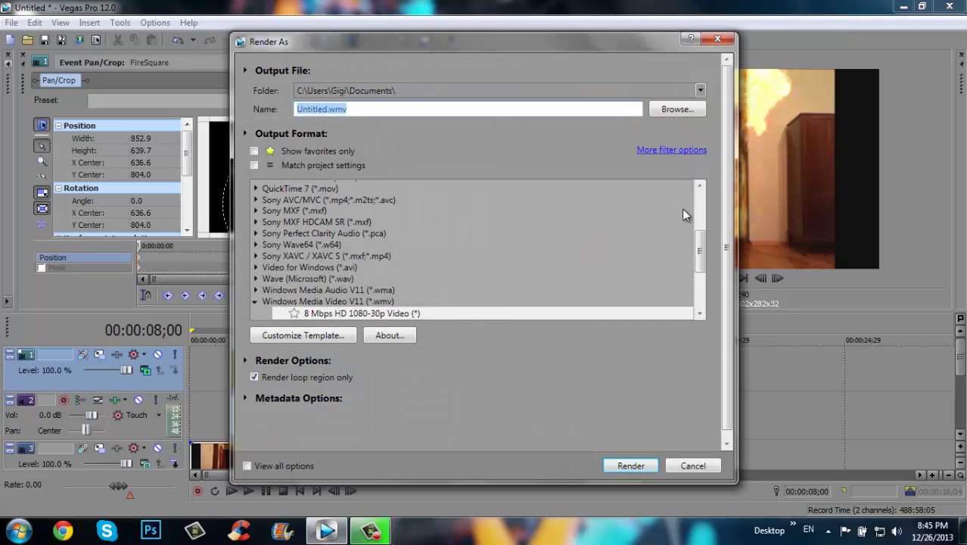
{"action": "left_click_drag", "start_coordinate": [699, 241], "coordinate": [699, 273]}
{"action": "left_click", "coordinate": [278, 237]}
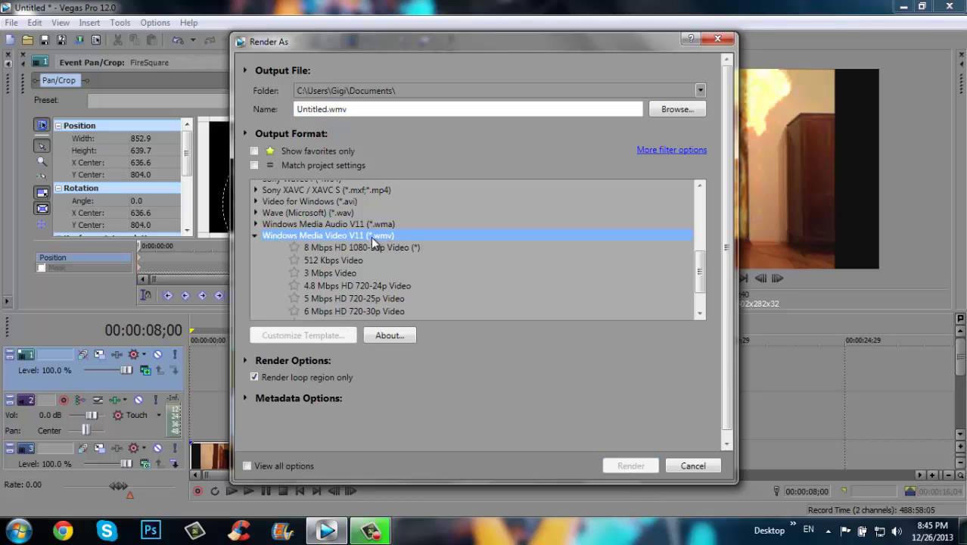
{"action": "left_click_drag", "start_coordinate": [701, 273], "coordinate": [702, 293]}
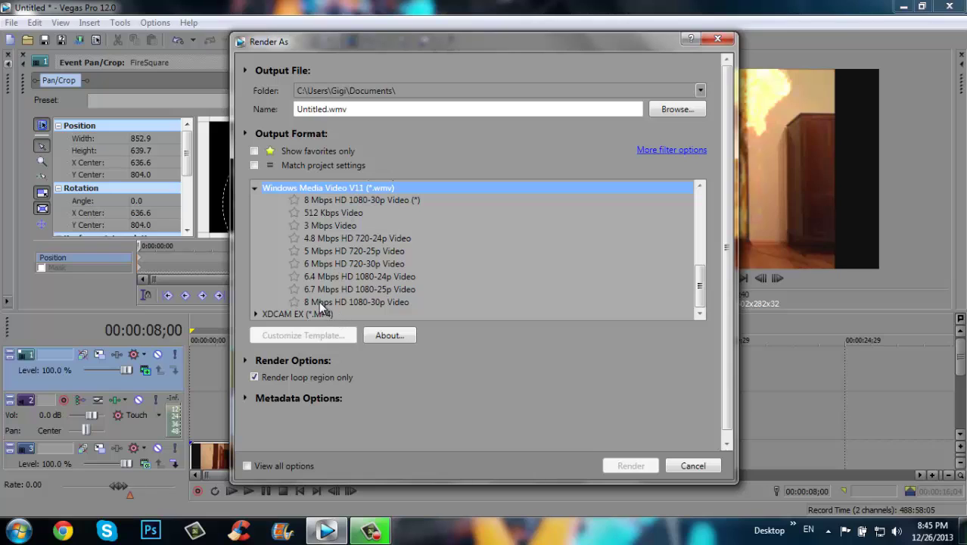
{"action": "left_click", "coordinate": [319, 301]}
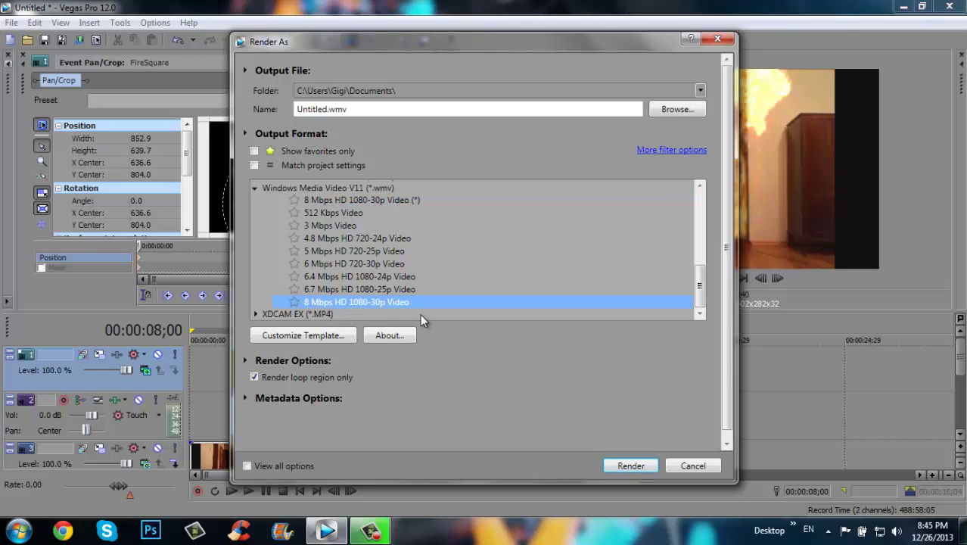
Customize the template with video smoothness 100 and Best video rendering quality.
{"action": "left_click", "coordinate": [309, 334]}
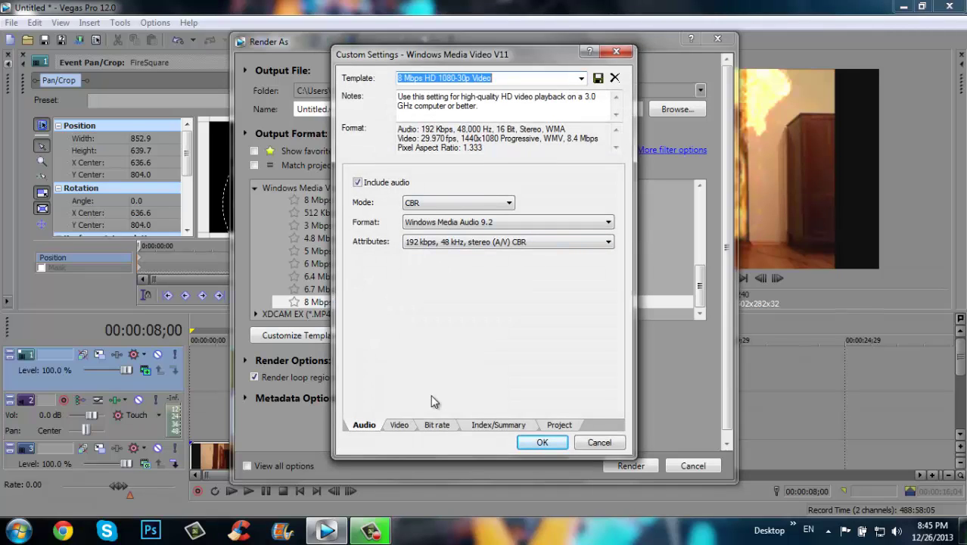
{"action": "left_click", "coordinate": [398, 426]}
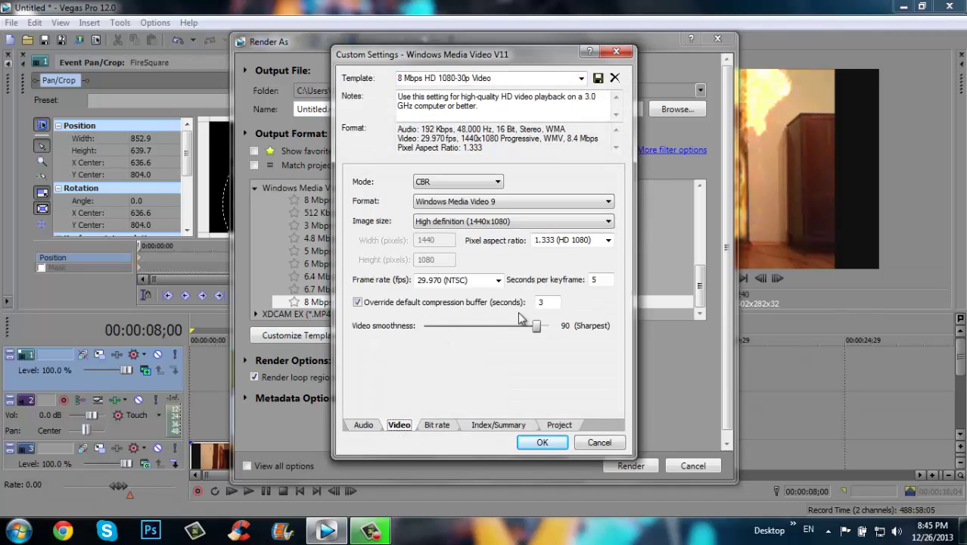
{"action": "left_click_drag", "start_coordinate": [536, 328], "coordinate": [557, 327]}
{"action": "left_click", "coordinate": [559, 425]}
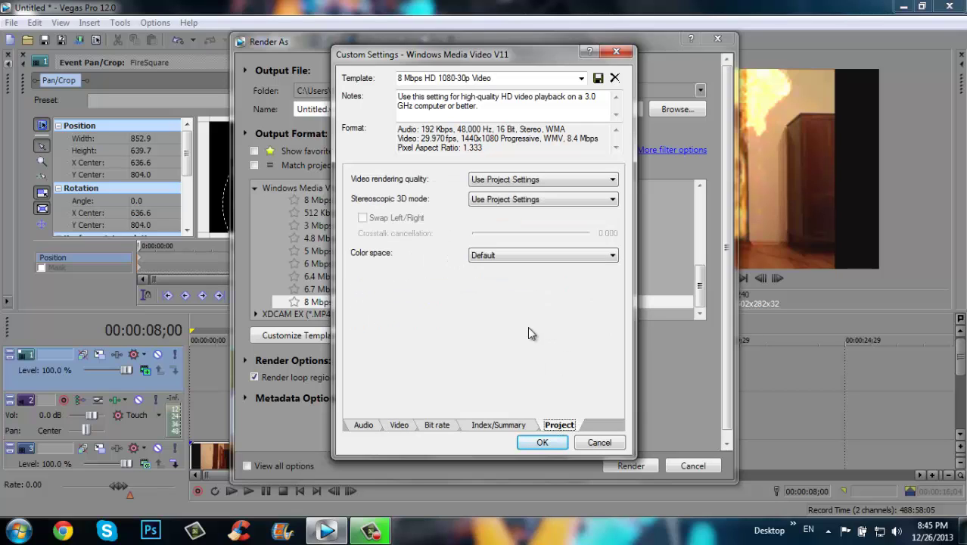
{"action": "left_click", "coordinate": [495, 183]}
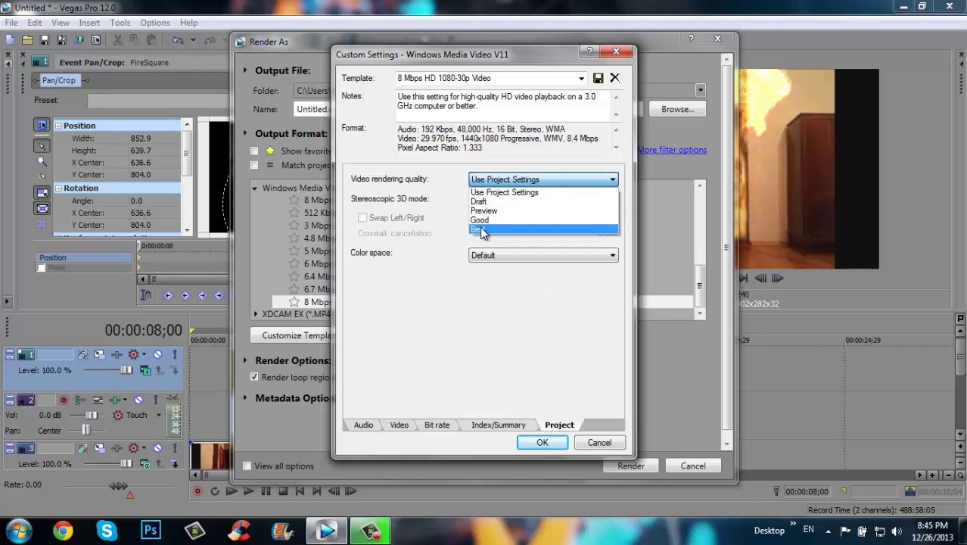
{"action": "left_click", "coordinate": [481, 230]}
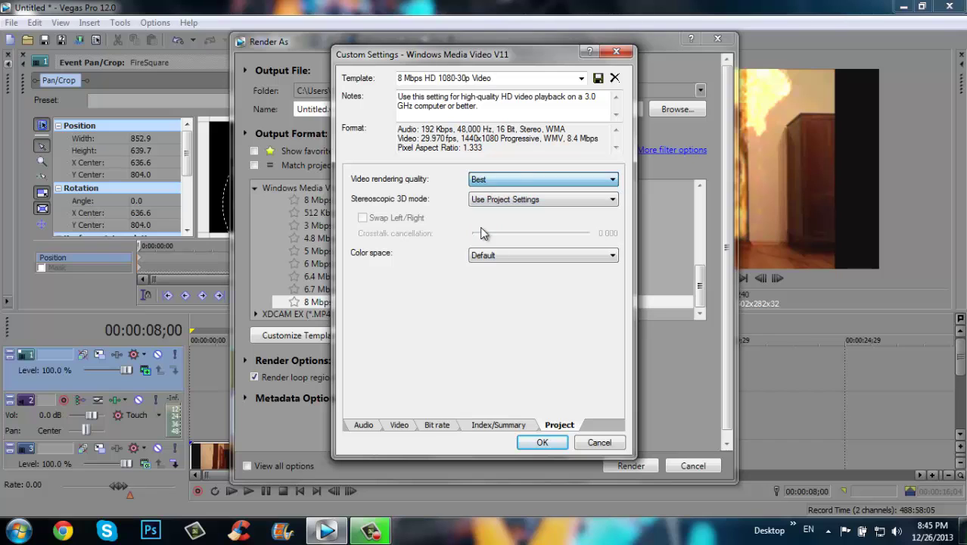
{"action": "left_click", "coordinate": [542, 442]}
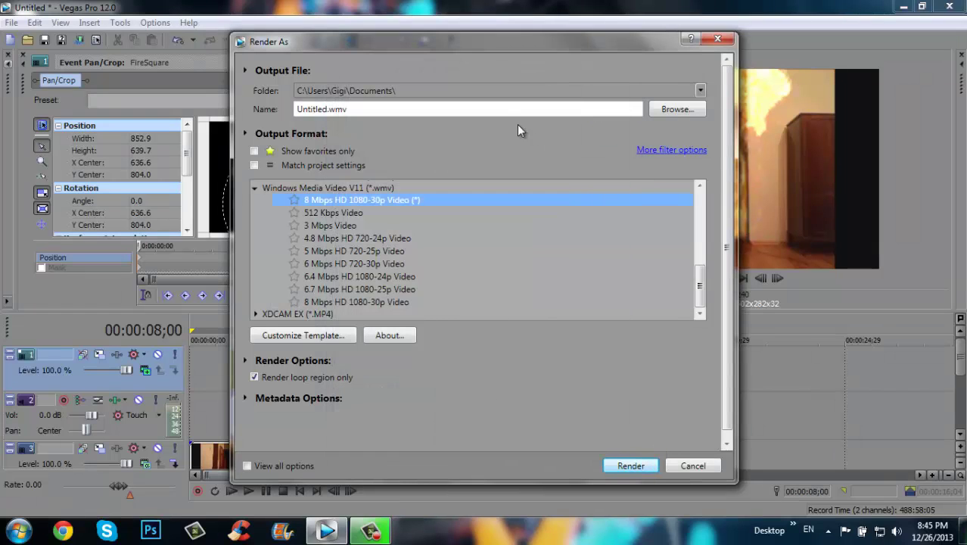
Check the output folder and leave it set to Documents.
{"action": "left_click", "coordinate": [439, 91]}
{"action": "left_click", "coordinate": [490, 88]}
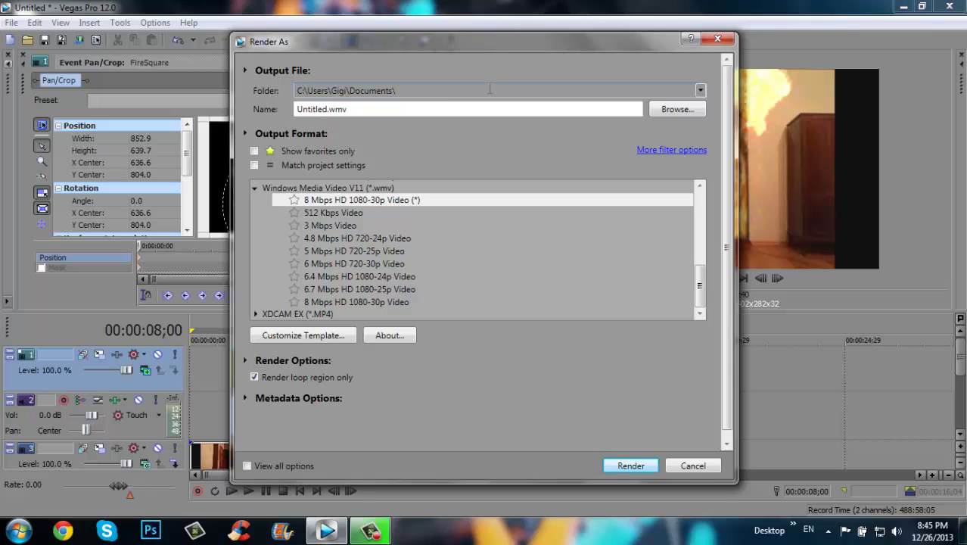
{"action": "left_click", "coordinate": [700, 91]}
{"action": "left_click", "coordinate": [700, 90]}
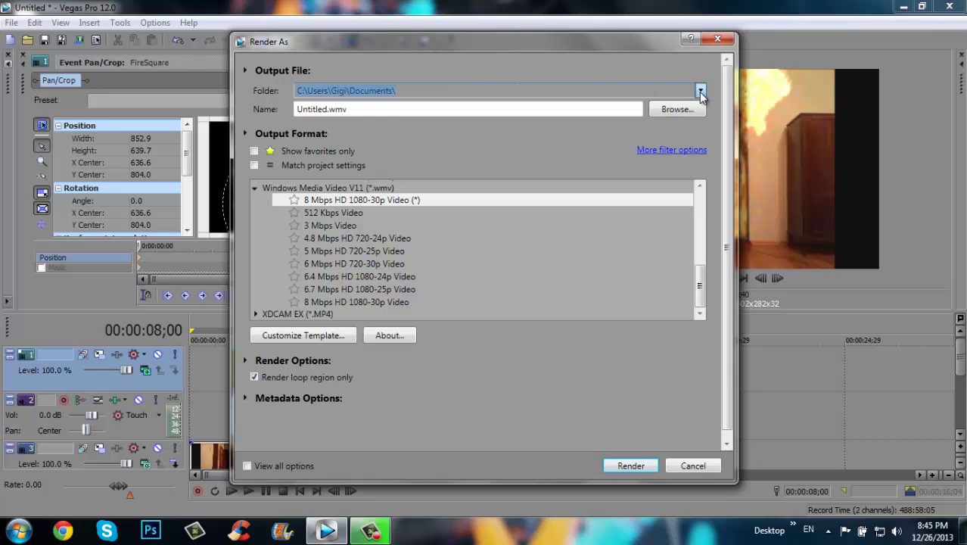
{"action": "left_click", "coordinate": [416, 91]}
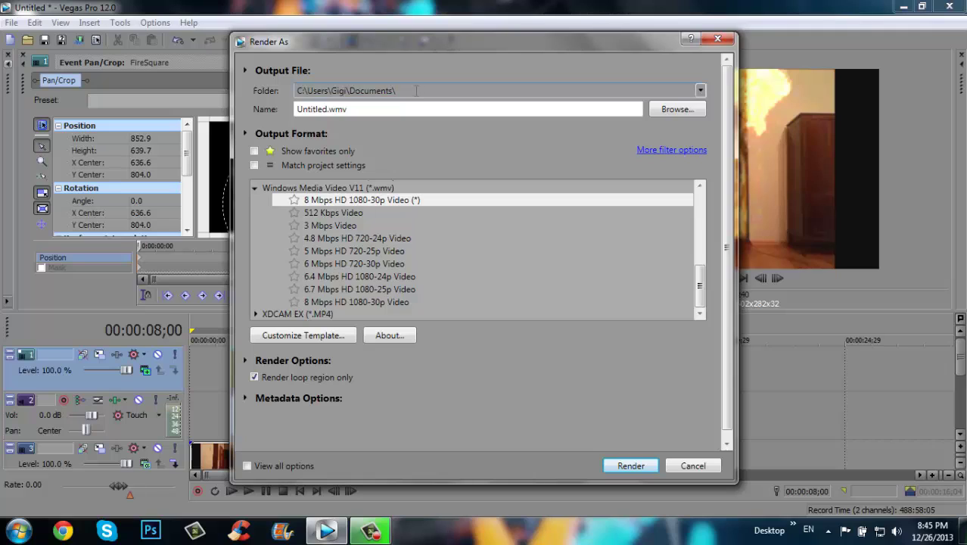
Rename the output to FireInTheDoor.wmv, render it, and open its containing folder.
{"action": "left_click", "coordinate": [351, 109]}
{"action": "double_click", "coordinate": [347, 109]}
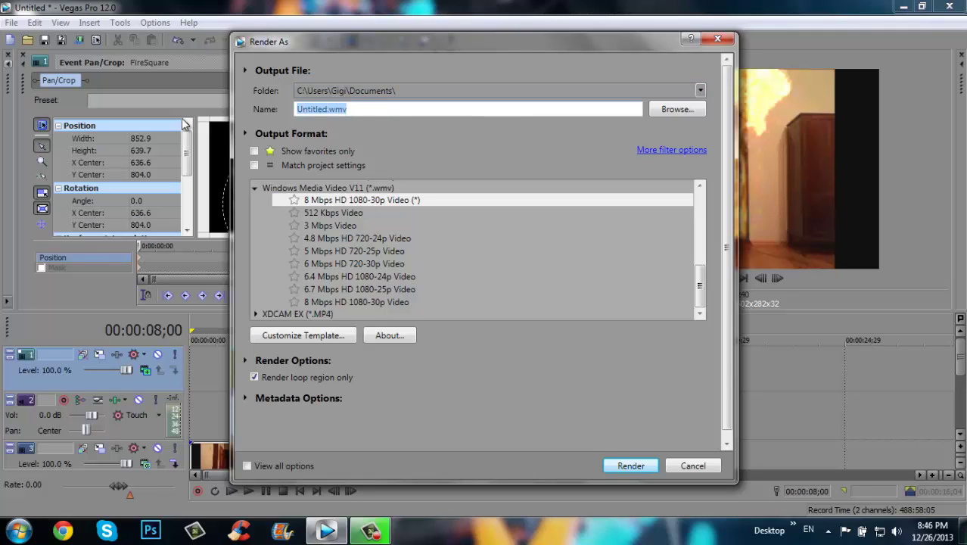
{"action": "type", "text": "FireInTheDoor"}
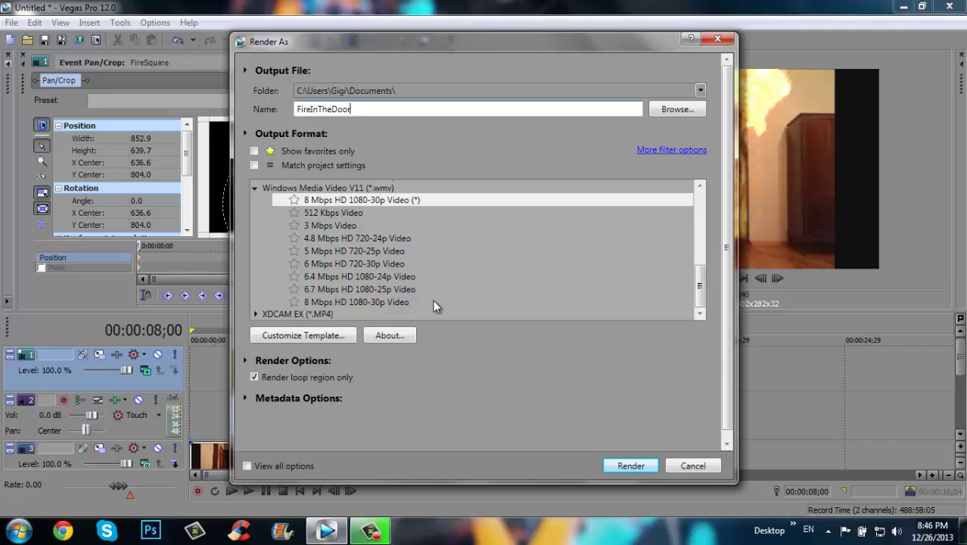
{"action": "left_click", "coordinate": [622, 463]}
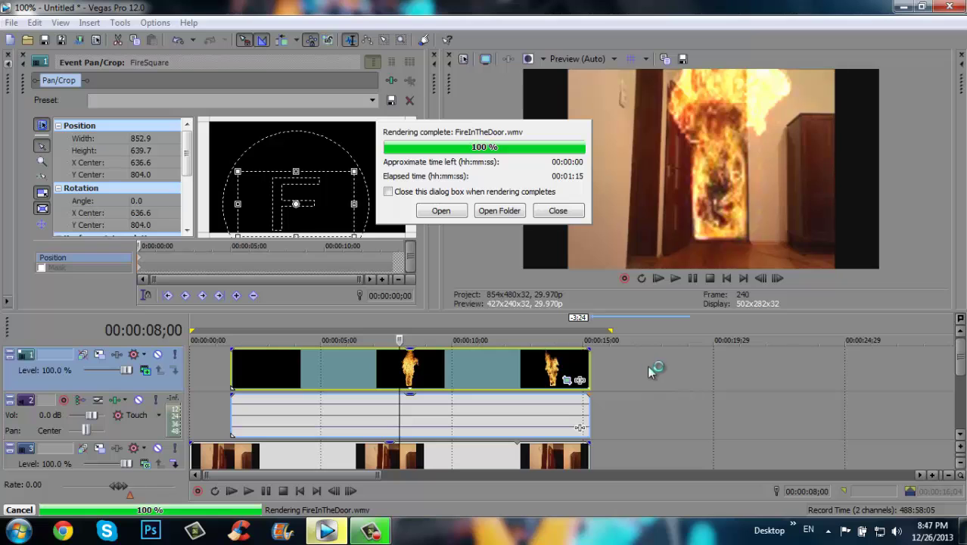
{"action": "left_click", "coordinate": [485, 212]}
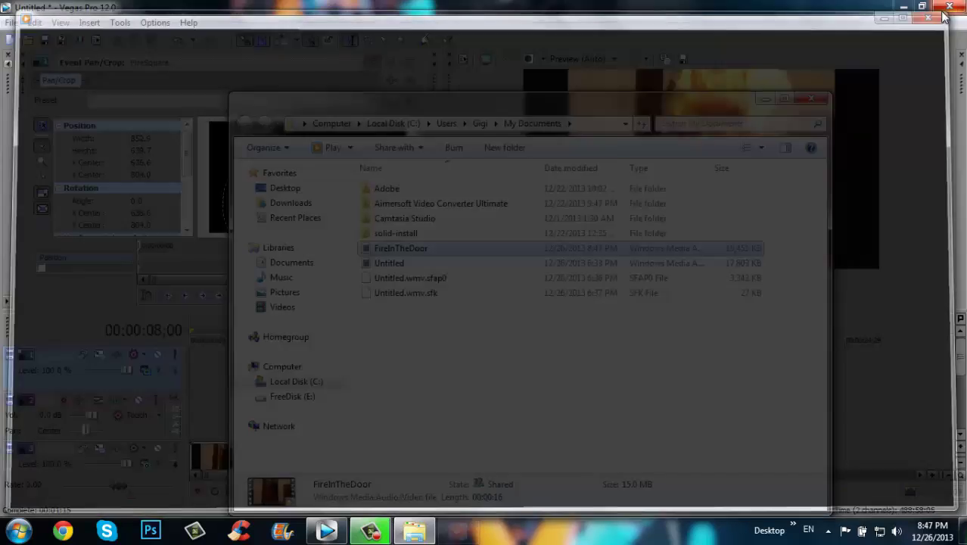
Close the My Documents window showing the rendered FireInTheDoor.wmv file.
{"action": "left_click", "coordinate": [811, 98]}
{"action": "left_click", "coordinate": [900, 8]}
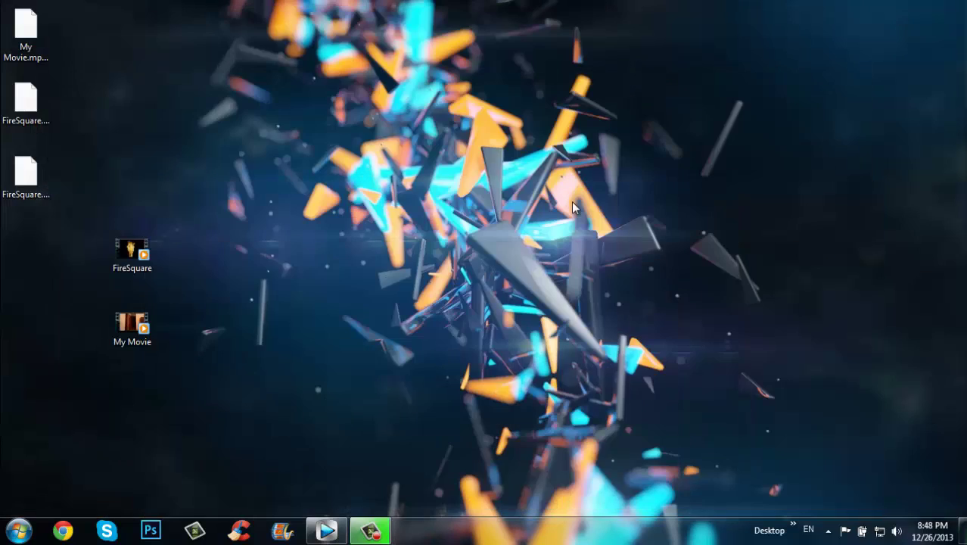
{"action": "right_click", "coordinate": [571, 201]}
{"action": "left_click", "coordinate": [610, 242]}
{"action": "right_click", "coordinate": [681, 14]}
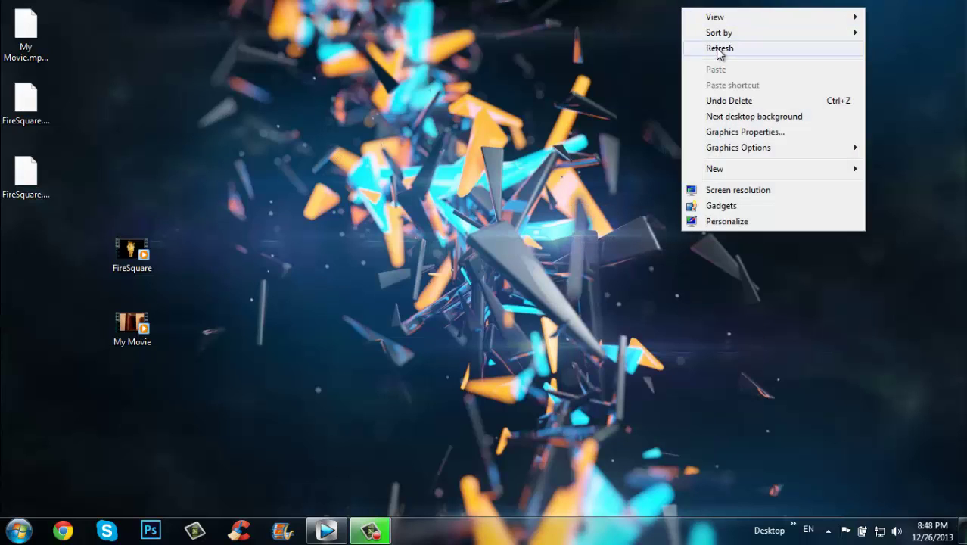
{"action": "left_click", "coordinate": [717, 48]}
{"action": "right_click", "coordinate": [385, 112]}
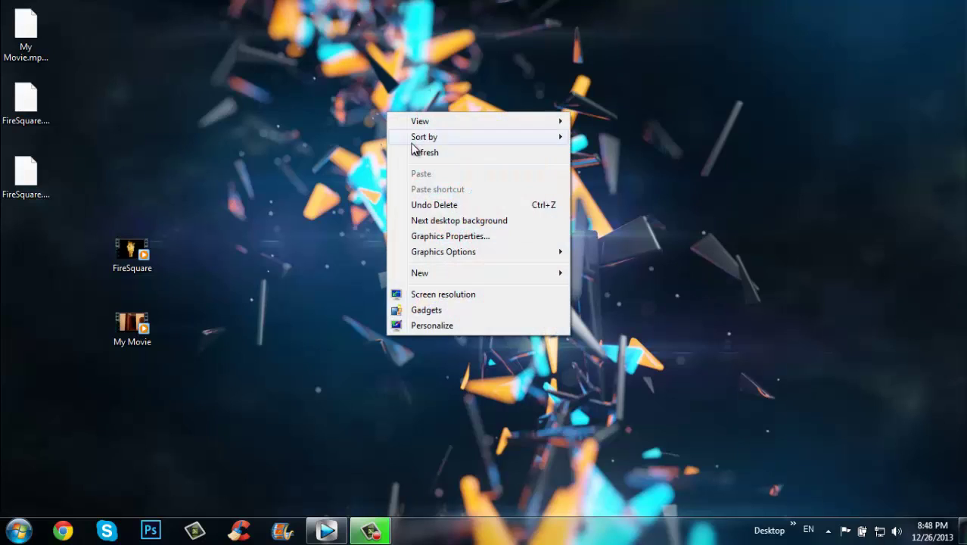
{"action": "left_click", "coordinate": [413, 149]}
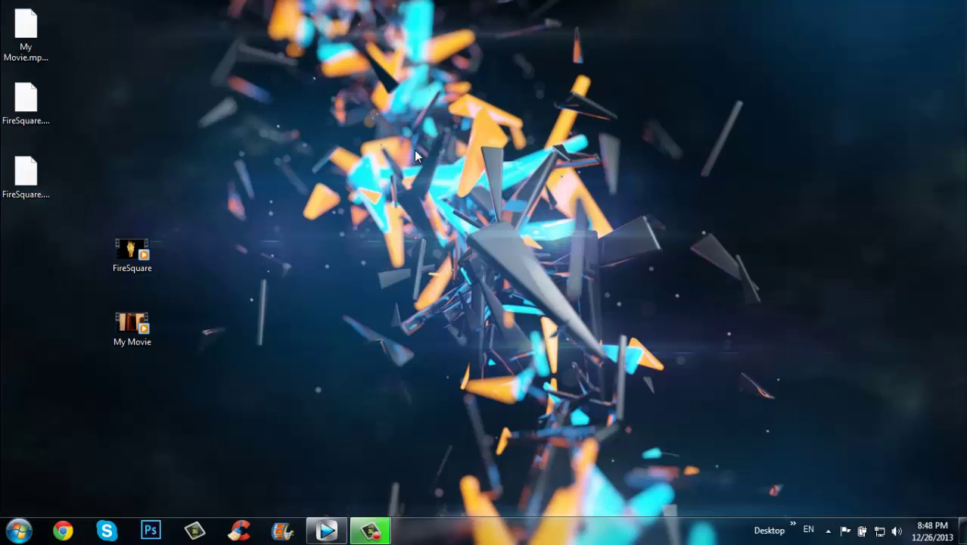
{"action": "right_click", "coordinate": [250, 270]}
{"action": "left_click", "coordinate": [301, 308]}
{"action": "right_click", "coordinate": [303, 147]}
{"action": "left_click", "coordinate": [352, 190]}
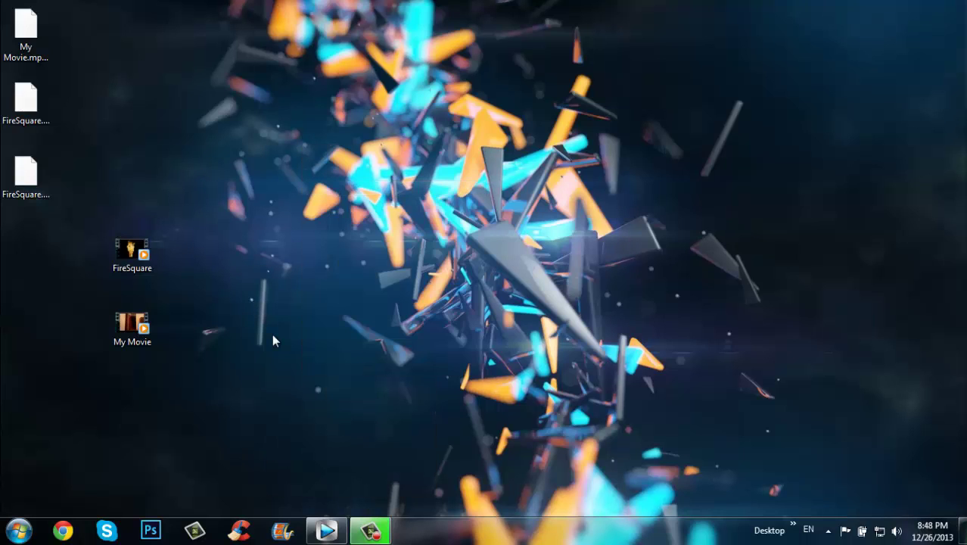